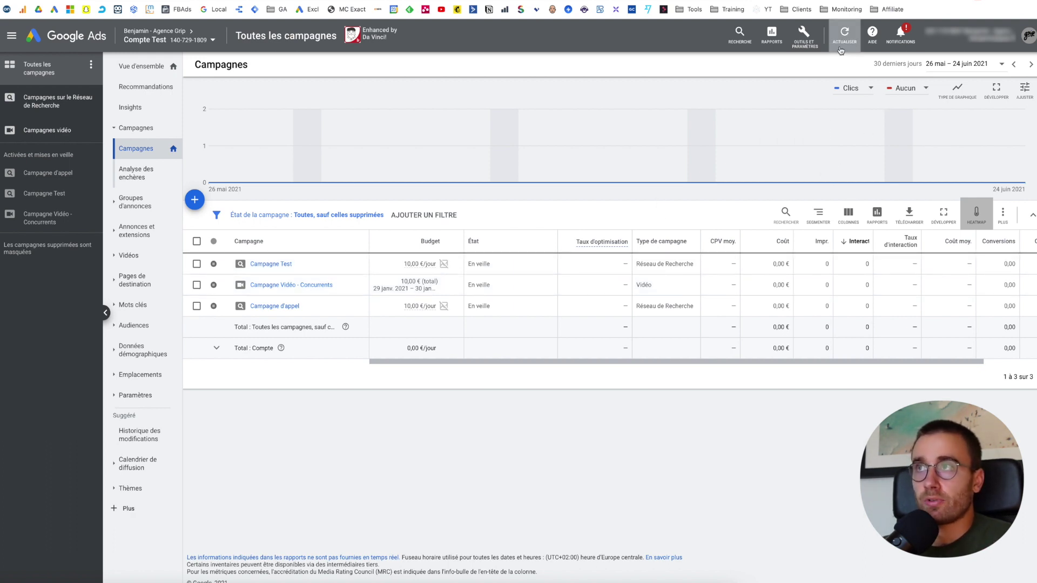
- Start a new CPA cible portfolio bid strategy in the account's shared bid strategies
{"action": "left_click", "coordinate": [804, 34]}
{"action": "left_click", "coordinate": [516, 115]}
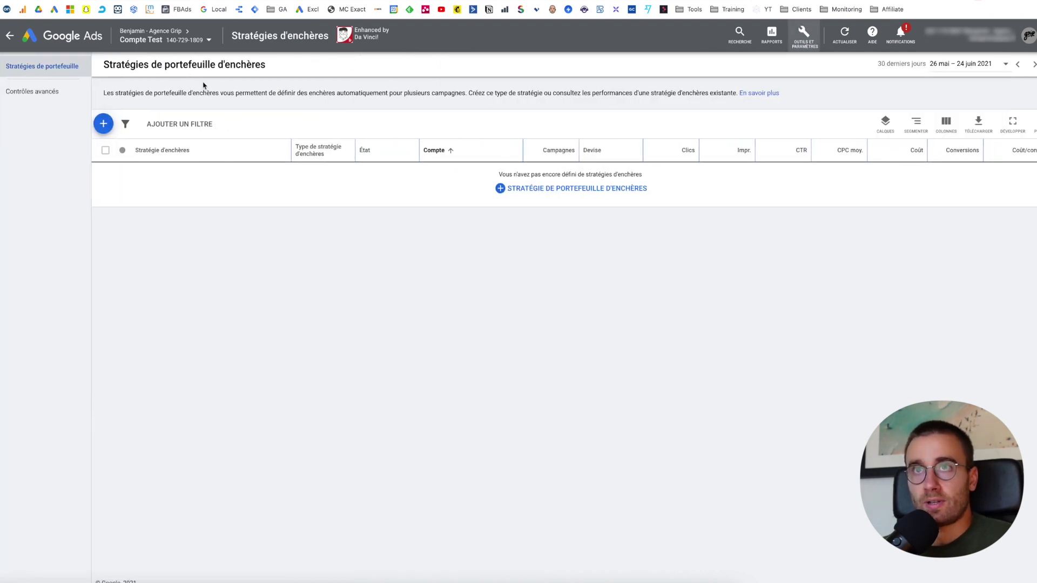
{"action": "left_click_drag", "start_coordinate": [282, 66], "coordinate": [115, 64]}
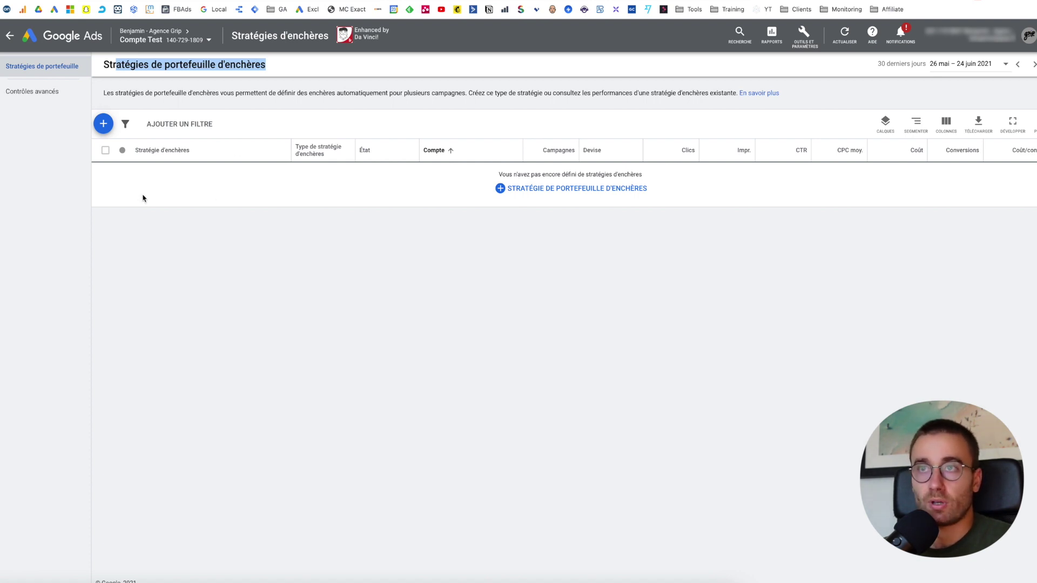
{"action": "left_click", "coordinate": [551, 189]}
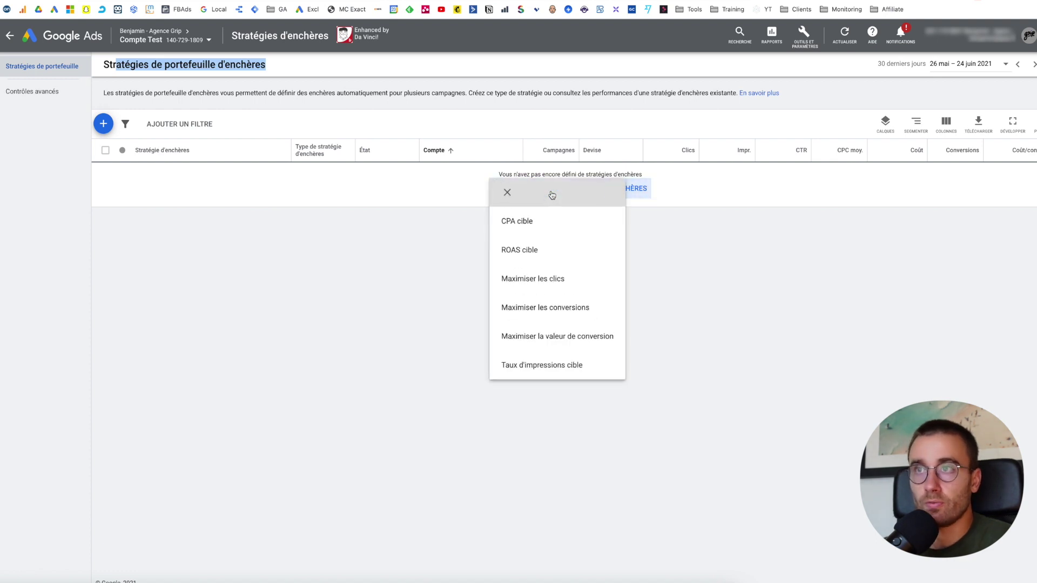
{"action": "left_click", "coordinate": [525, 223]}
- Name the portfolio bid strategy "CPA 60" and make Compte Test its owner
{"action": "left_click", "coordinate": [219, 128]}
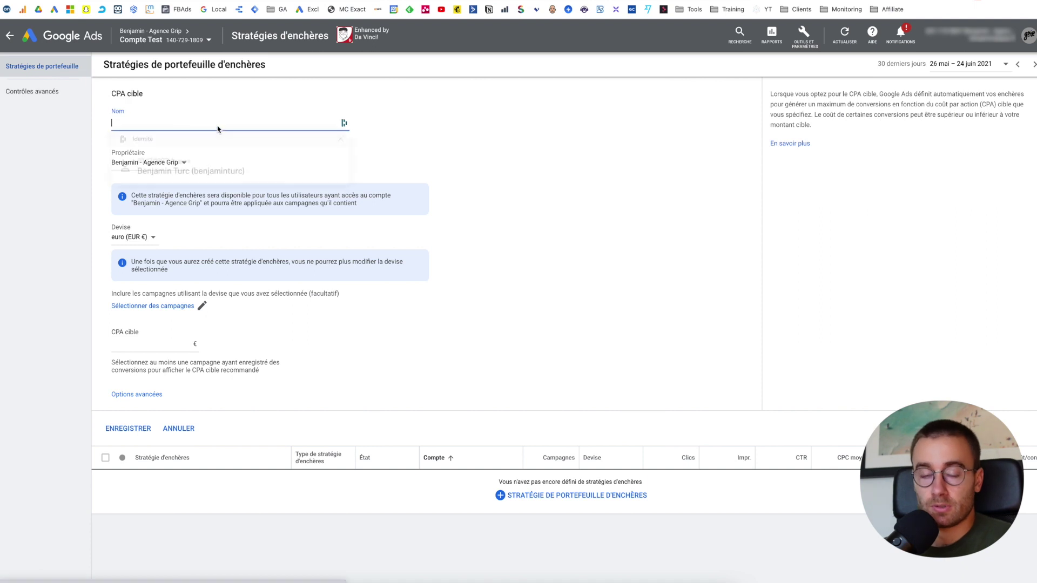
{"action": "type", "text": "CPA "}
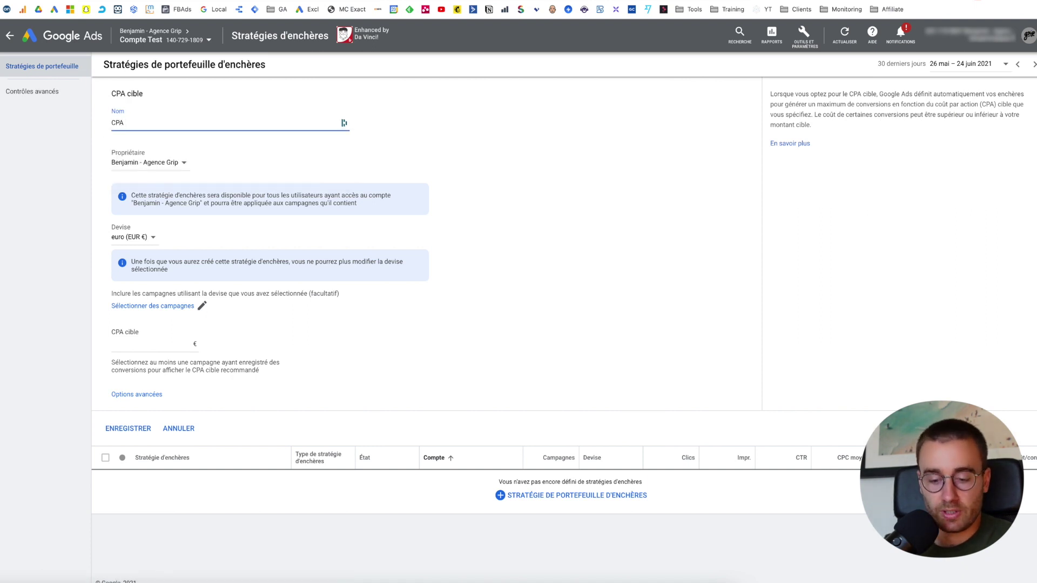
{"action": "type", "text": "60"}
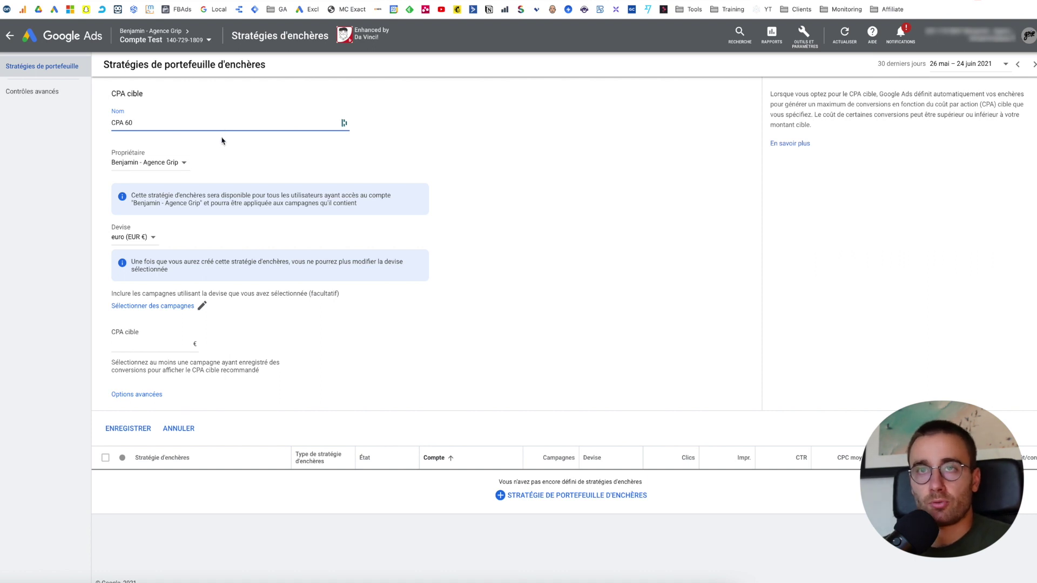
{"action": "left_click", "coordinate": [183, 163]}
{"action": "left_click", "coordinate": [169, 192]}
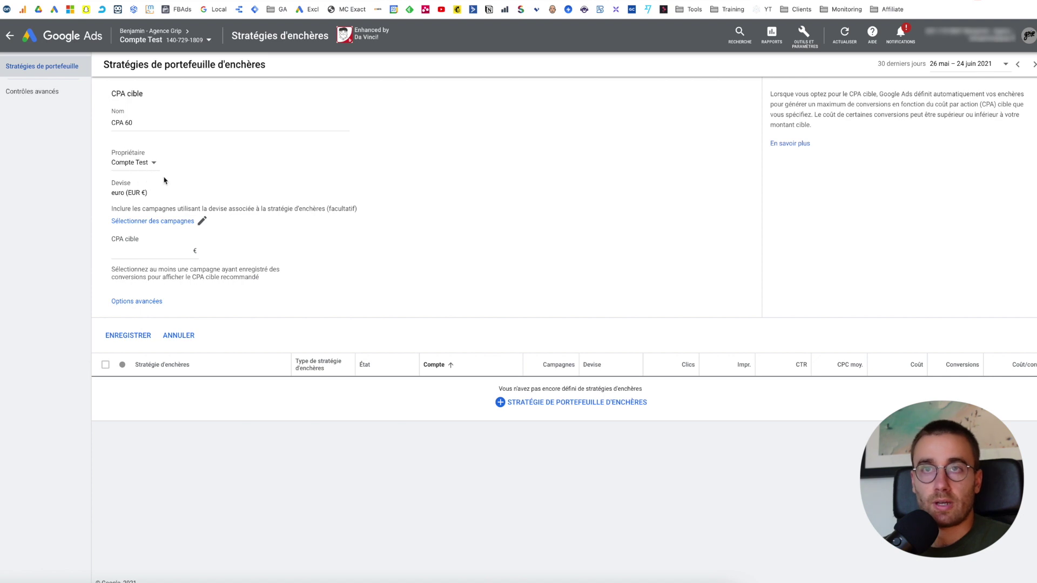
- Include both campaigns, Campagne d'appel and Campagne Test, in the portfolio bid strategy
{"action": "left_click", "coordinate": [165, 225]}
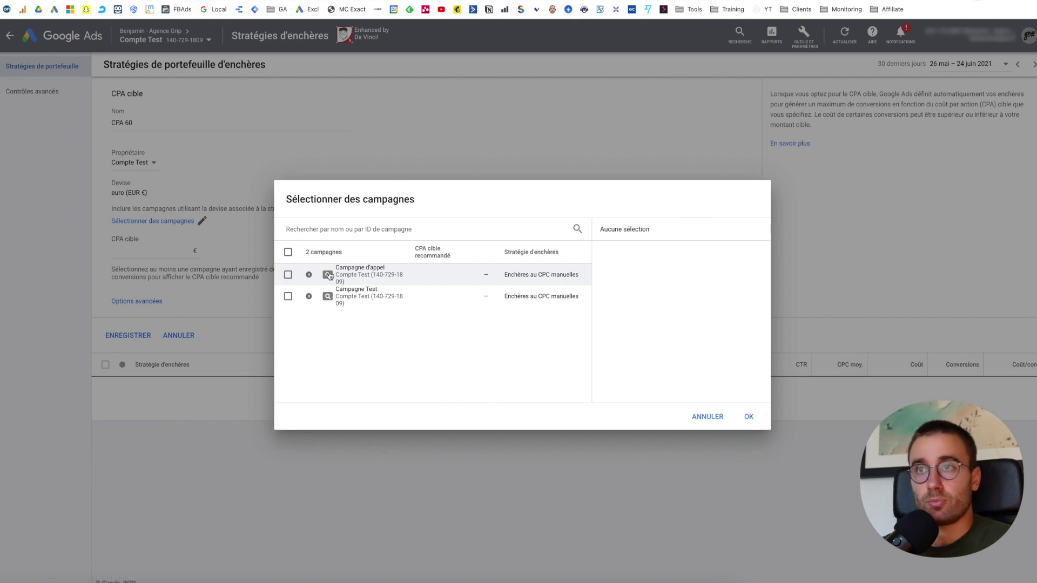
{"action": "left_click", "coordinate": [288, 253]}
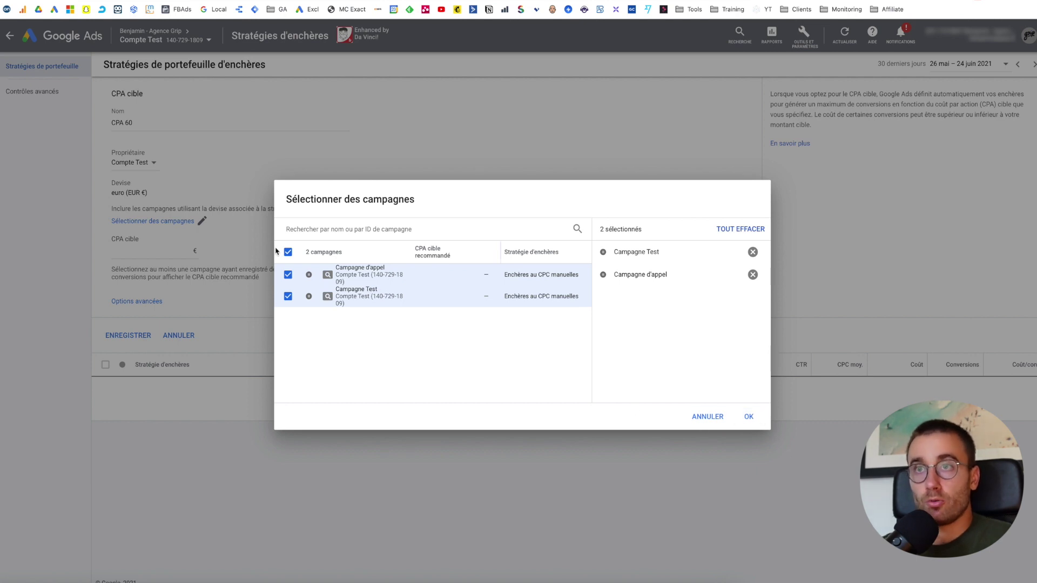
{"action": "left_click", "coordinate": [747, 417]}
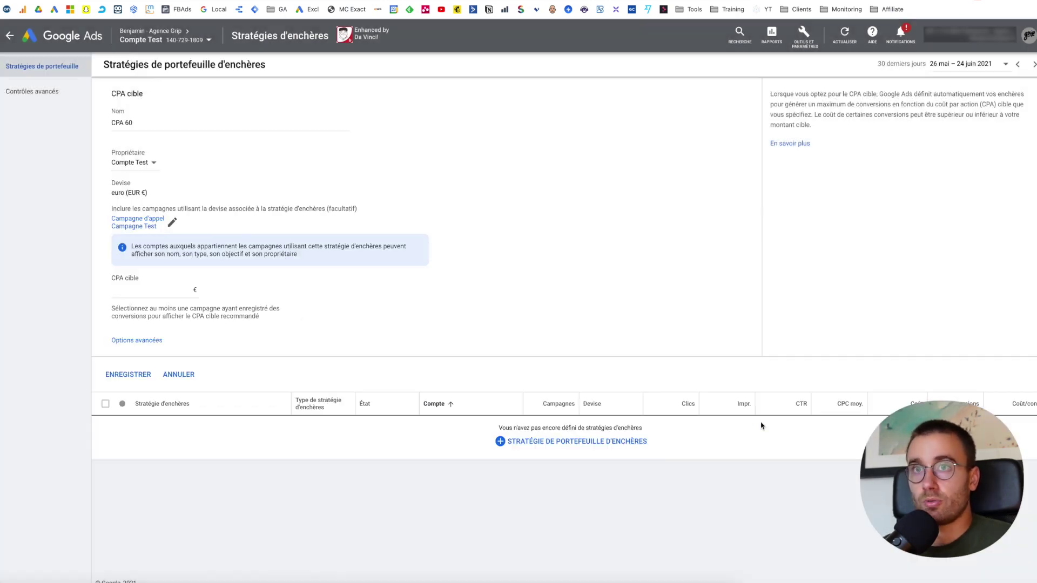
- Set the target CPA to 60 €, leave the advanced bid limits empty and save the portfolio strategy
{"action": "left_click", "coordinate": [187, 288]}
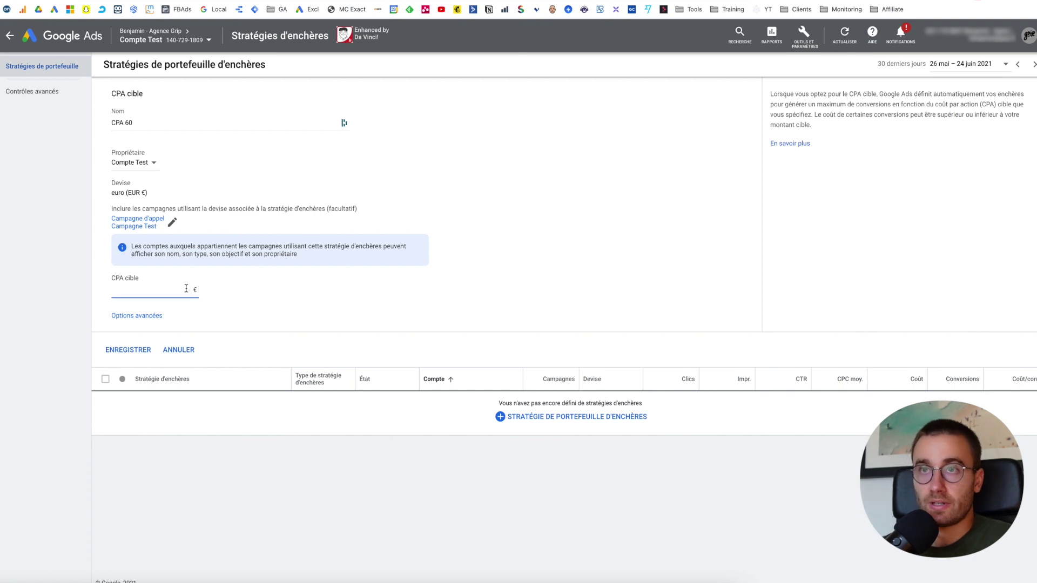
{"action": "type", "text": "60"}
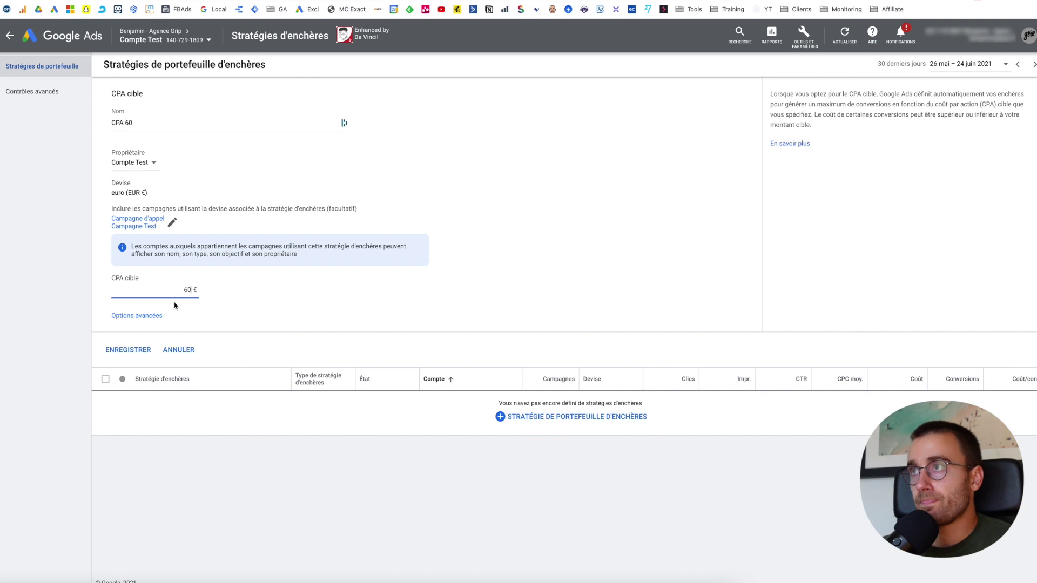
{"action": "left_click", "coordinate": [138, 319]}
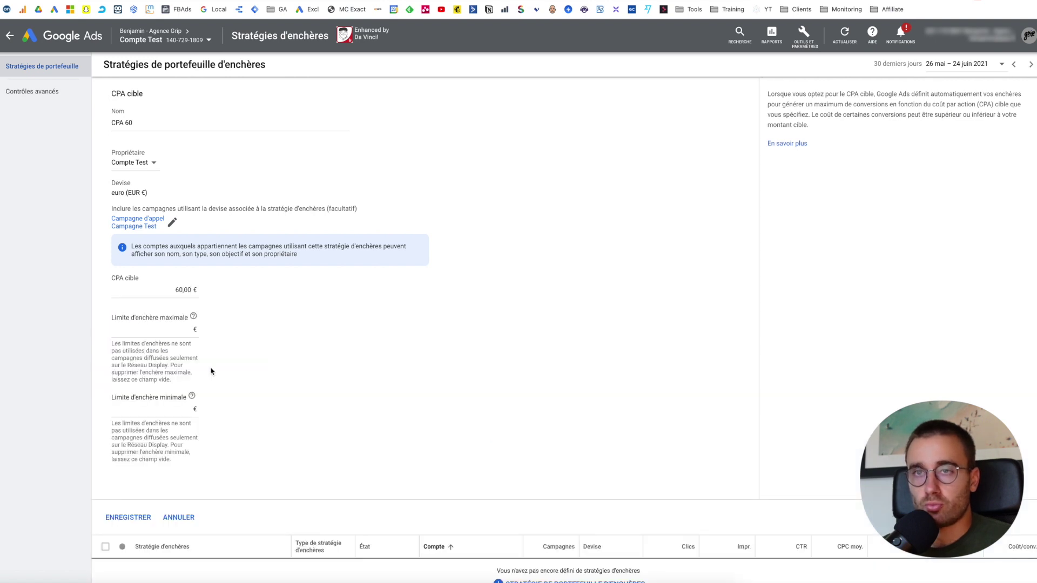
{"action": "left_click", "coordinate": [175, 336]}
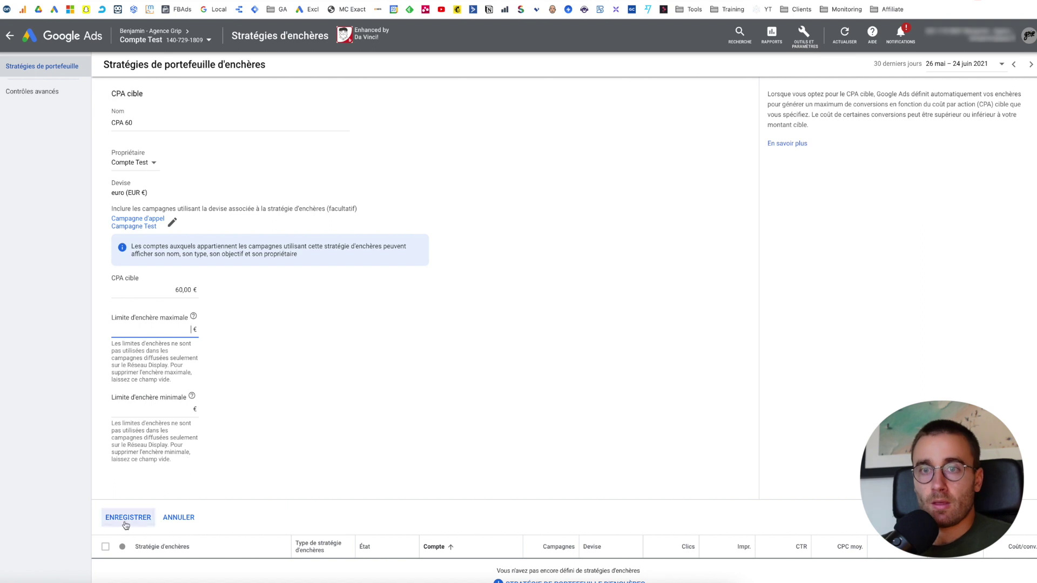
{"action": "scroll", "coordinate": [162, 494], "scroll_direction": "down", "scroll_amount": 2}
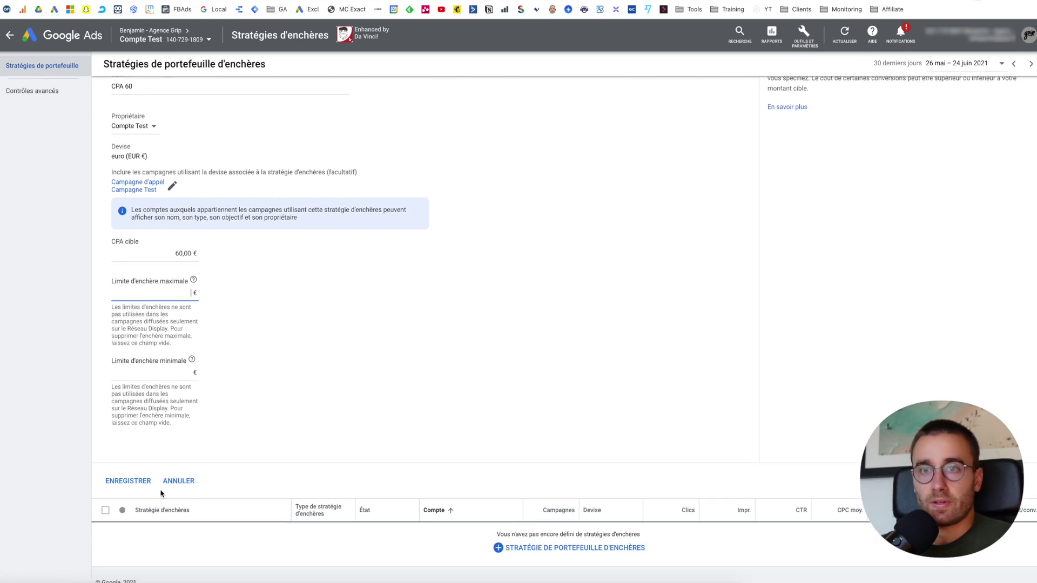
{"action": "left_click", "coordinate": [128, 481]}
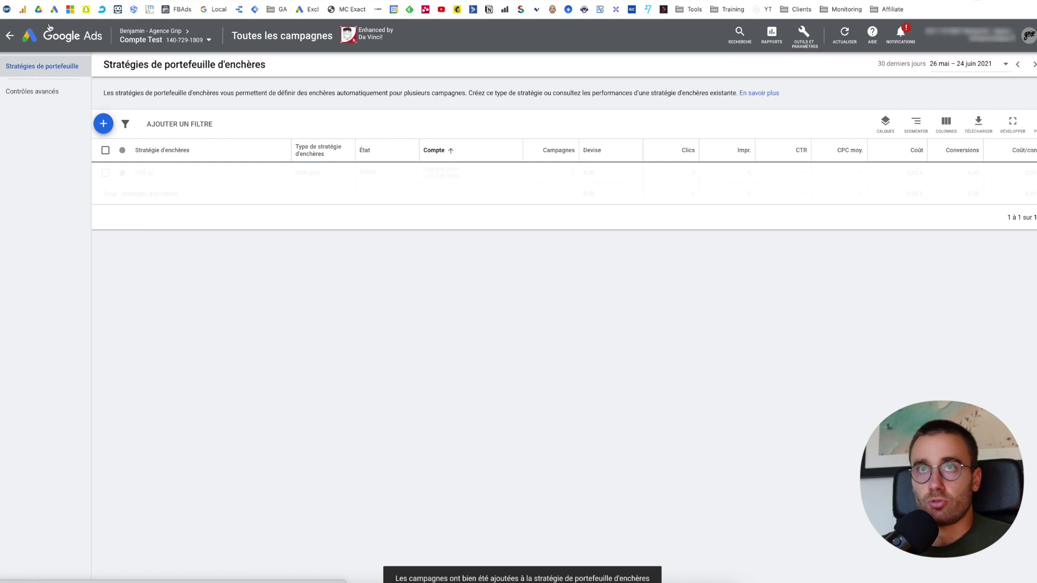
- Dismiss the alert banner about ads not being served above the portfolio strategies list
{"action": "left_click", "coordinate": [572, 173]}
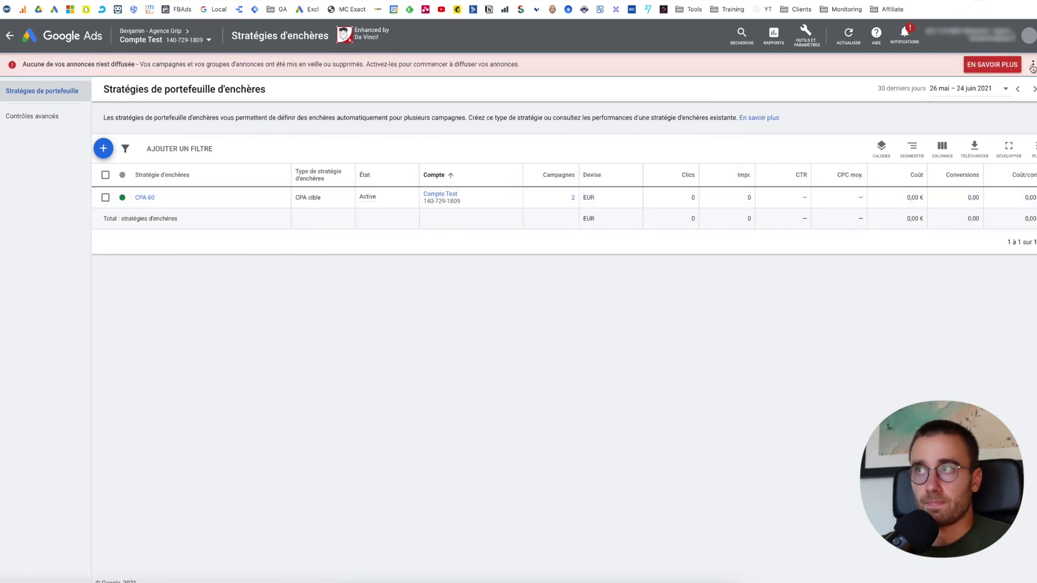
{"action": "left_click", "coordinate": [1032, 65]}
{"action": "left_click", "coordinate": [1016, 66]}
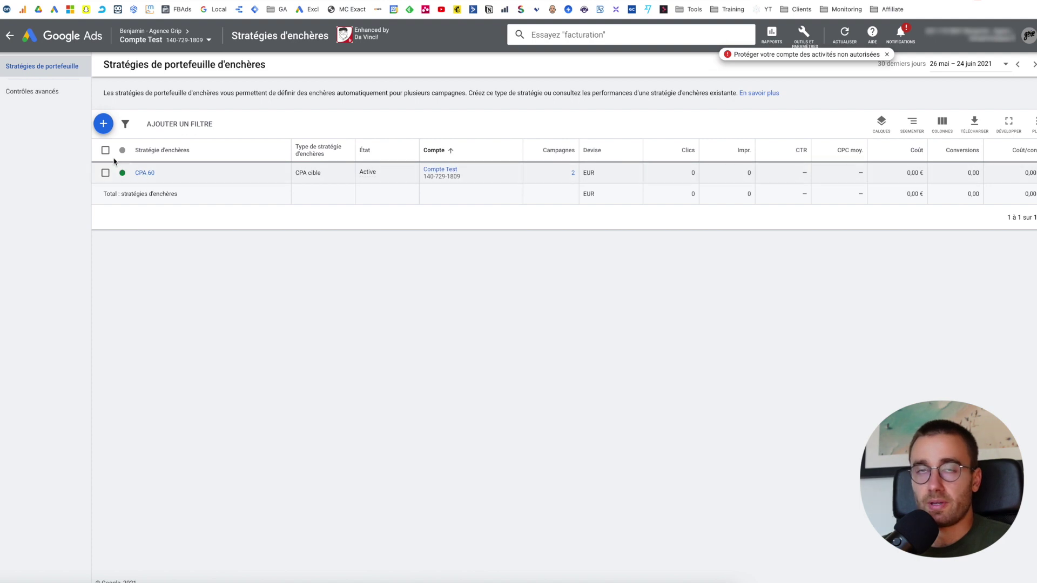
- Open the settings of Campagne d'appel and examine the bid strategy and target CPA applied to it
{"action": "left_click", "coordinate": [9, 39]}
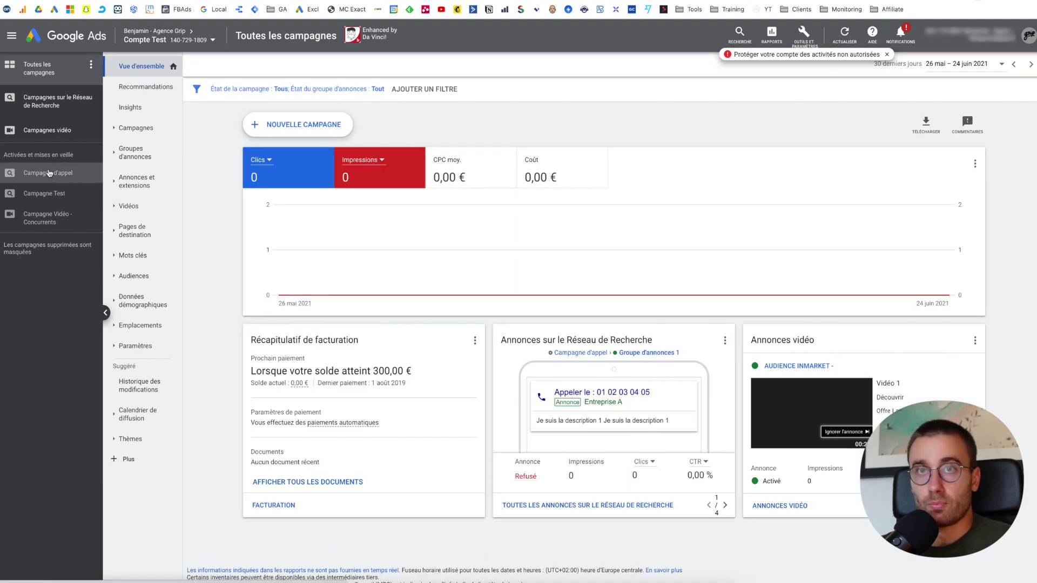
{"action": "left_click", "coordinate": [49, 173]}
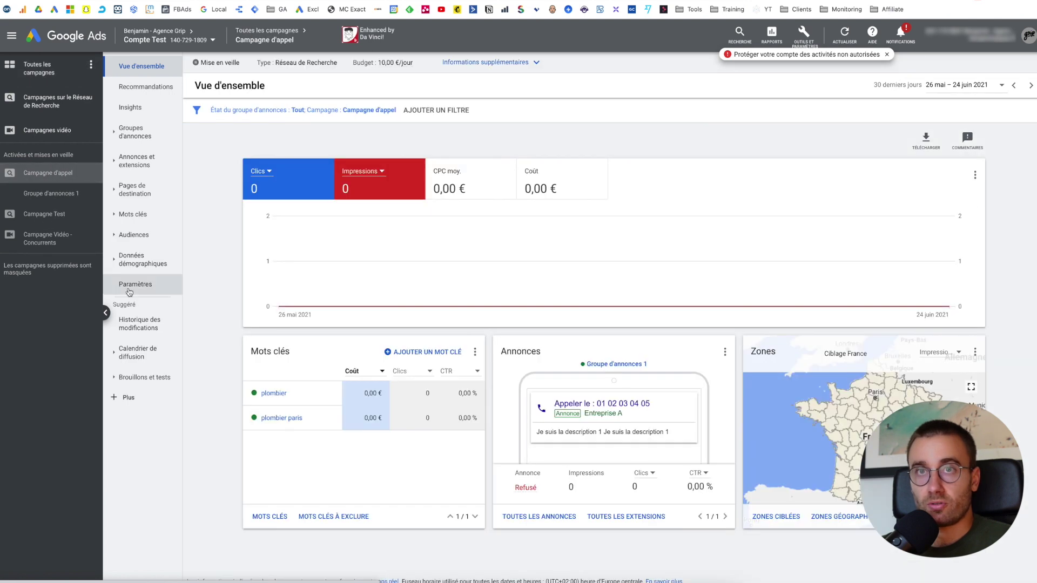
{"action": "left_click", "coordinate": [129, 290]}
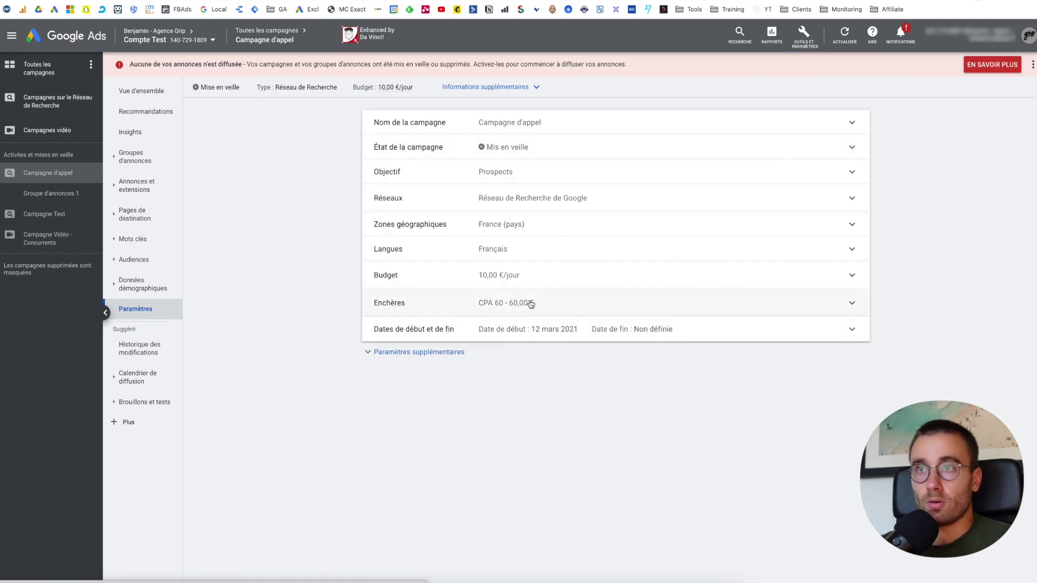
{"action": "left_click", "coordinate": [529, 304]}
{"action": "left_click_drag", "start_coordinate": [506, 313], "coordinate": [478, 311]}
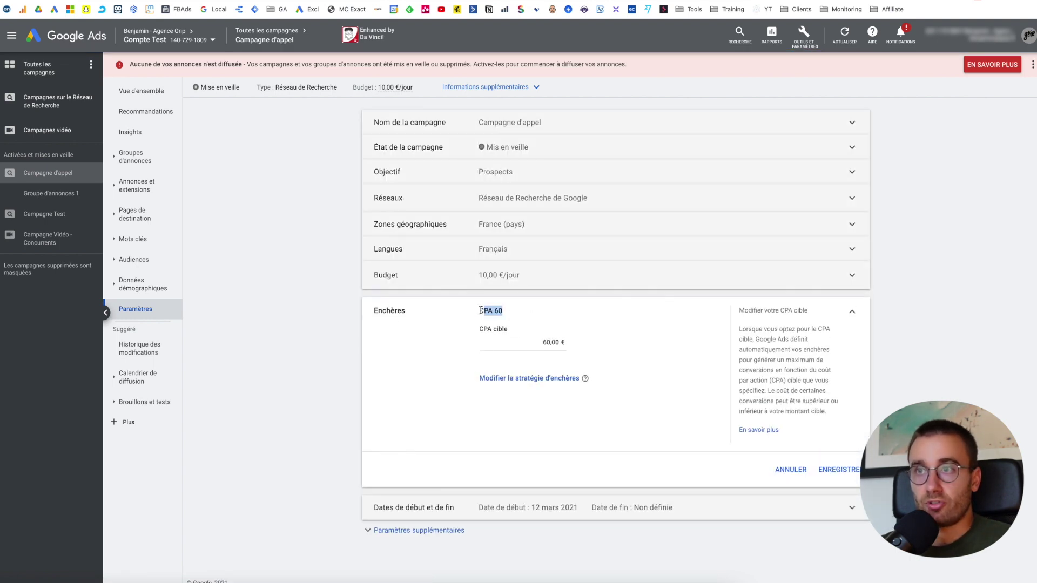
{"action": "left_click", "coordinate": [490, 343]}
{"action": "left_click_drag", "start_coordinate": [529, 345], "coordinate": [568, 350]}
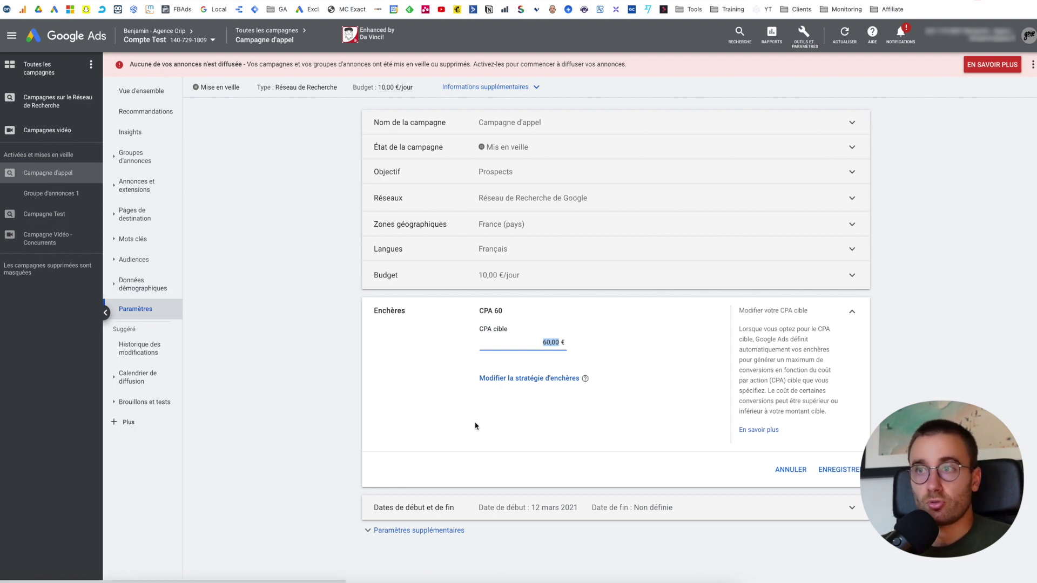
- Change the bid strategy of Campagne d'appel to CPC manuel and save the setting
{"action": "left_click", "coordinate": [516, 379]}
{"action": "left_click", "coordinate": [523, 491]}
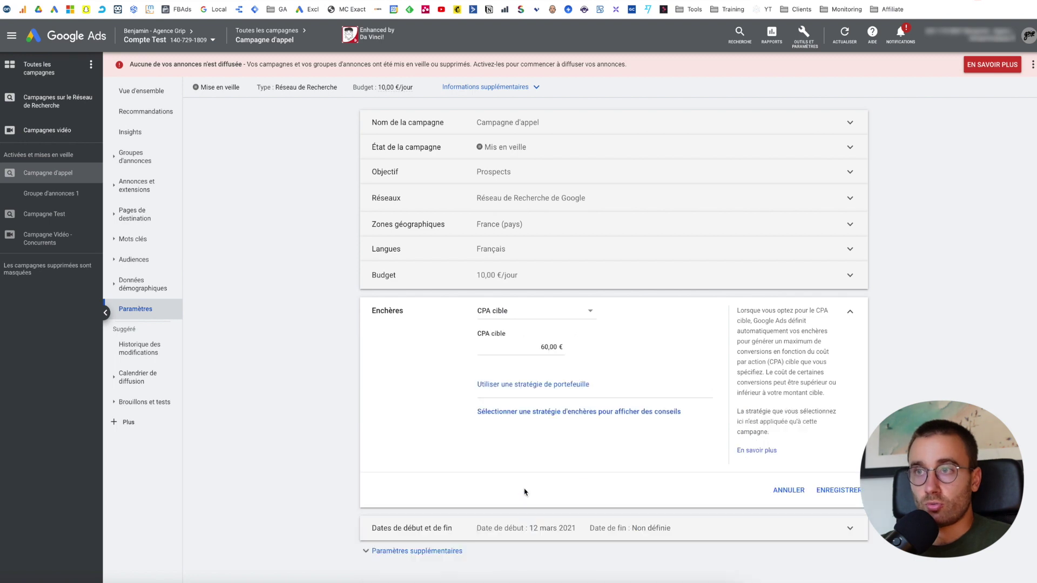
{"action": "left_click", "coordinate": [550, 323]}
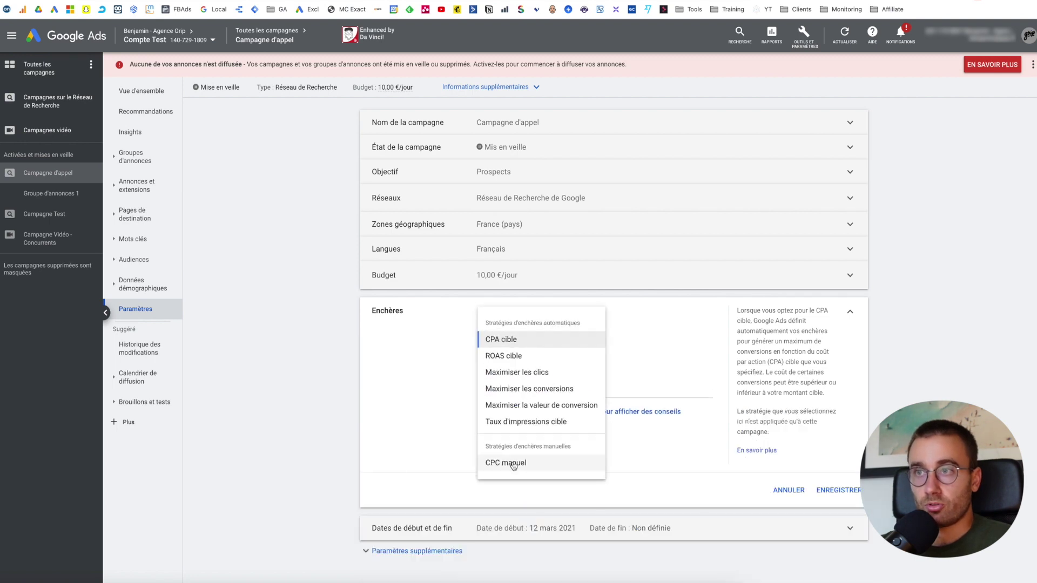
{"action": "left_click", "coordinate": [514, 465]}
{"action": "left_click", "coordinate": [838, 529]}
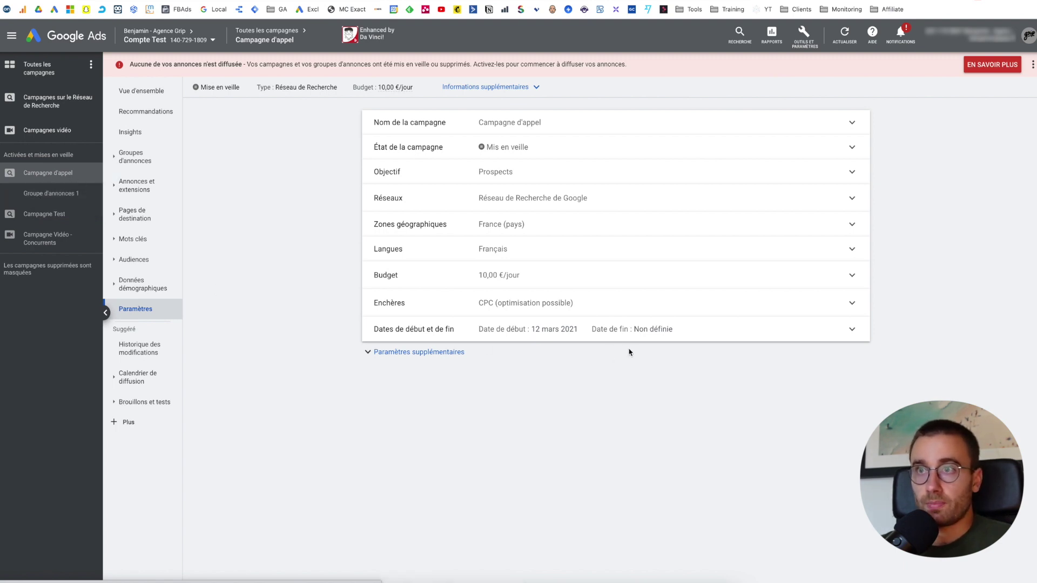
- Set the bidding of Campagne d'appel to CPA cible with the existing portfolio strategy CPA 60, and save
{"action": "left_click", "coordinate": [572, 306]}
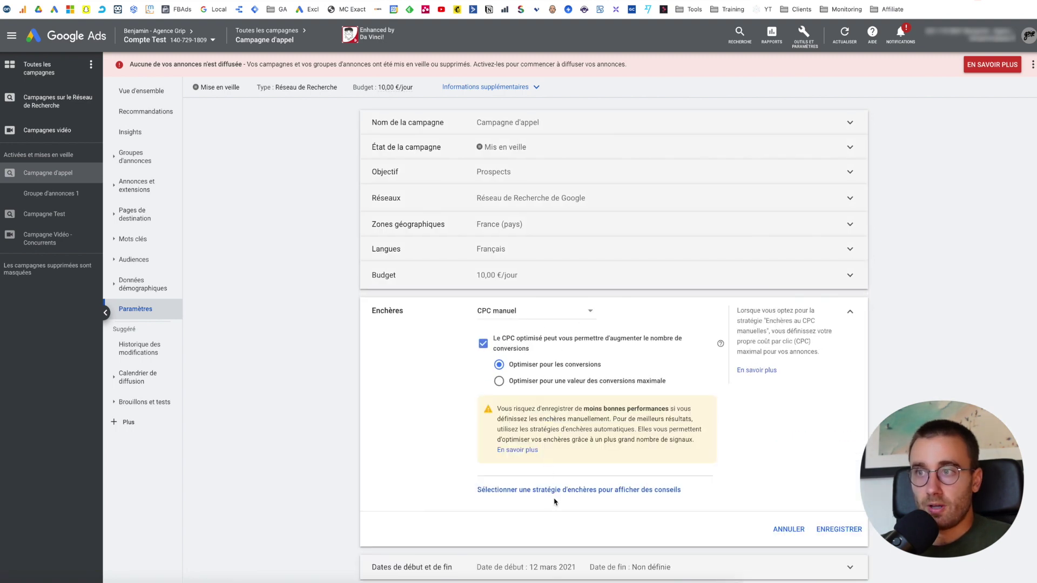
{"action": "left_click", "coordinate": [555, 491]}
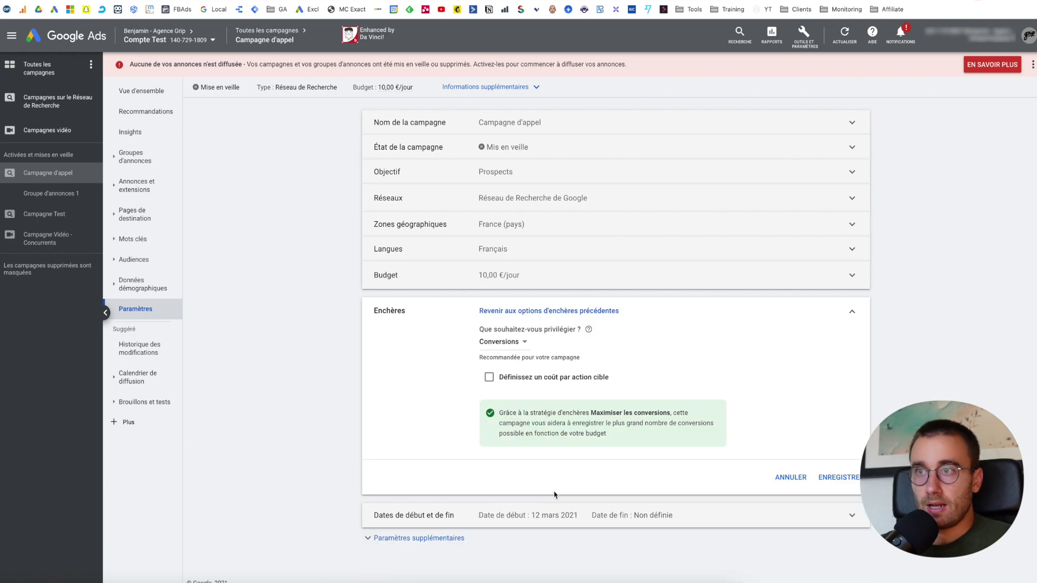
{"action": "left_click", "coordinate": [573, 371]}
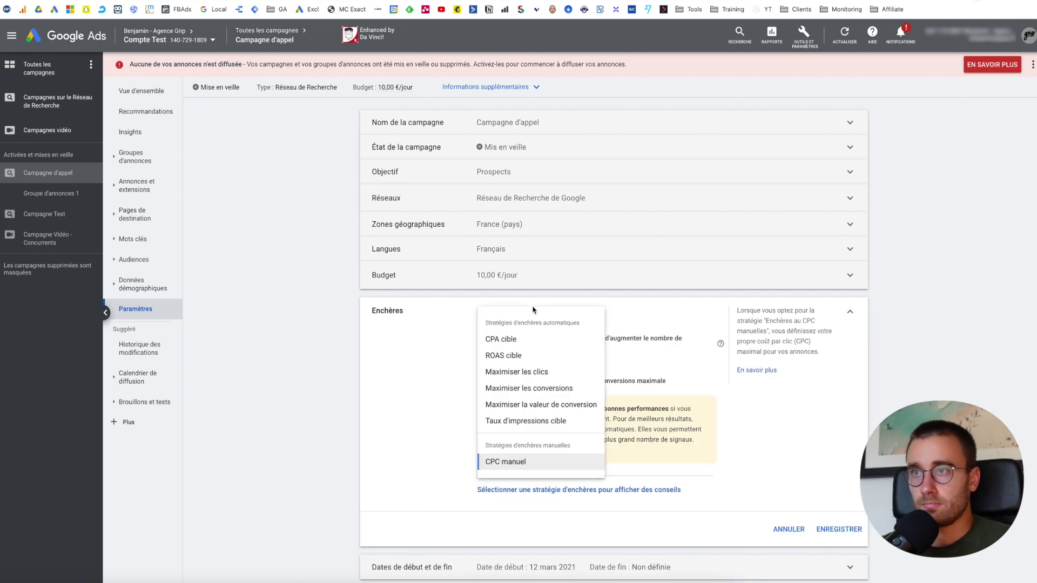
{"action": "left_click", "coordinate": [521, 339]}
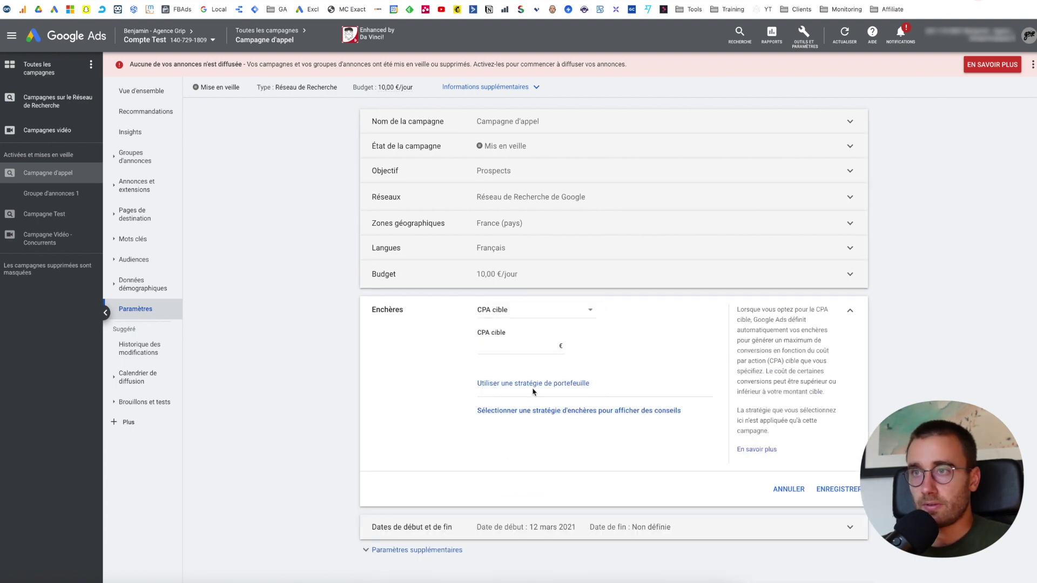
{"action": "left_click", "coordinate": [533, 384]}
{"action": "left_click", "coordinate": [483, 338]}
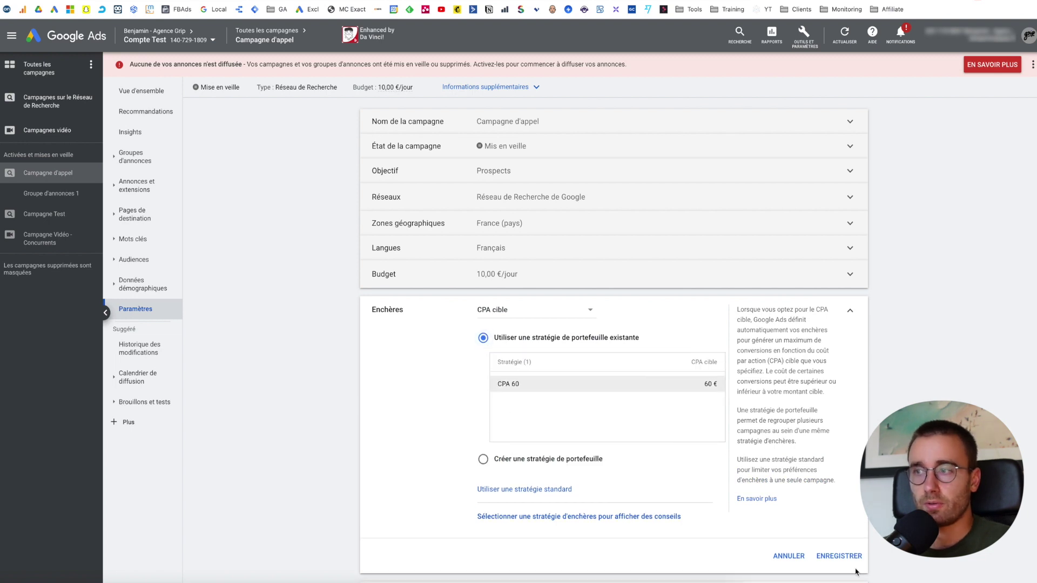
{"action": "left_click", "coordinate": [842, 556]}
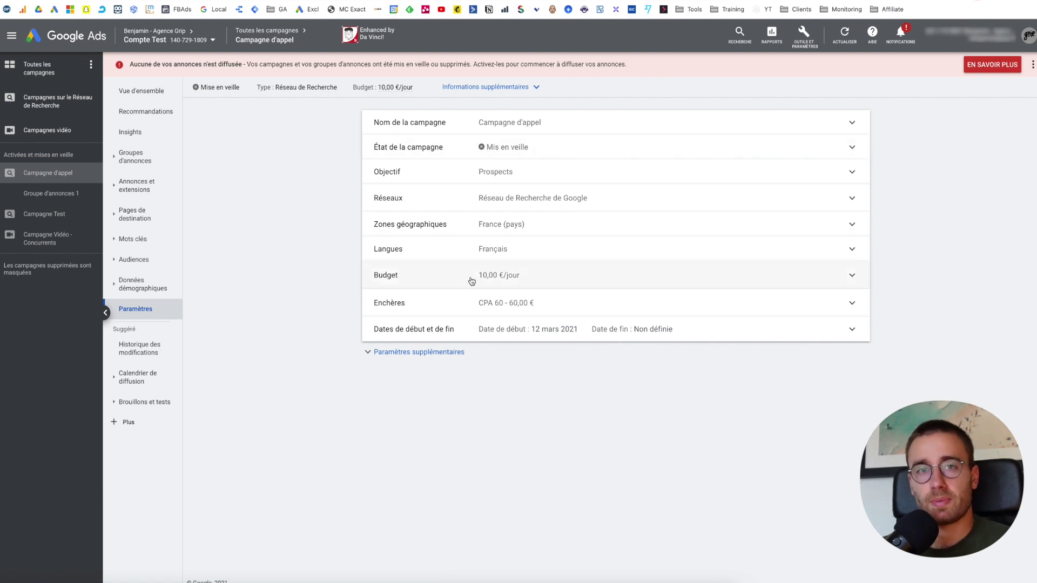
- Open the performance report of the CPA 60 strategy from the shared bid strategies
{"action": "left_click", "coordinate": [811, 41]}
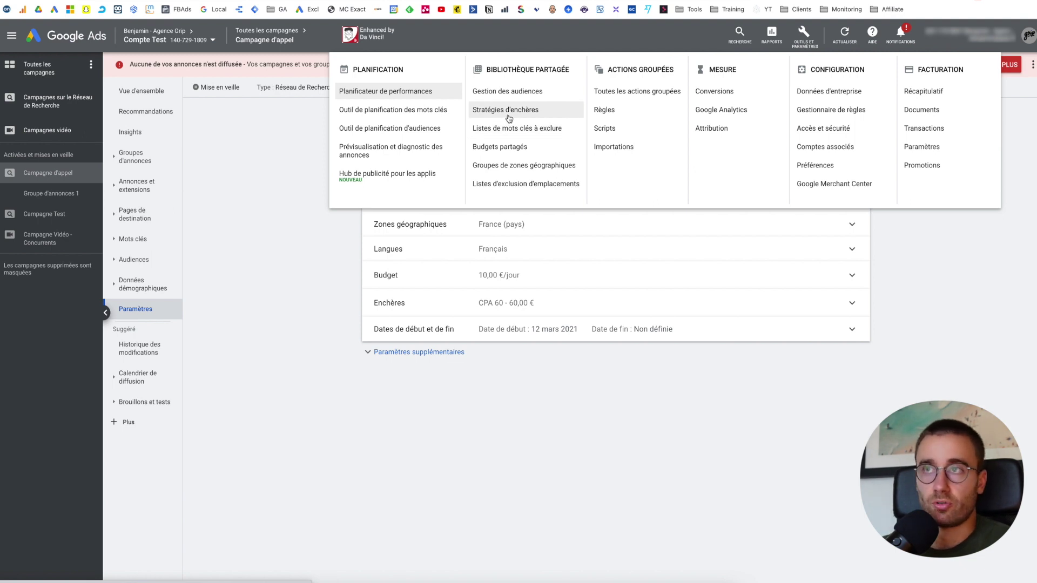
{"action": "left_click", "coordinate": [508, 111]}
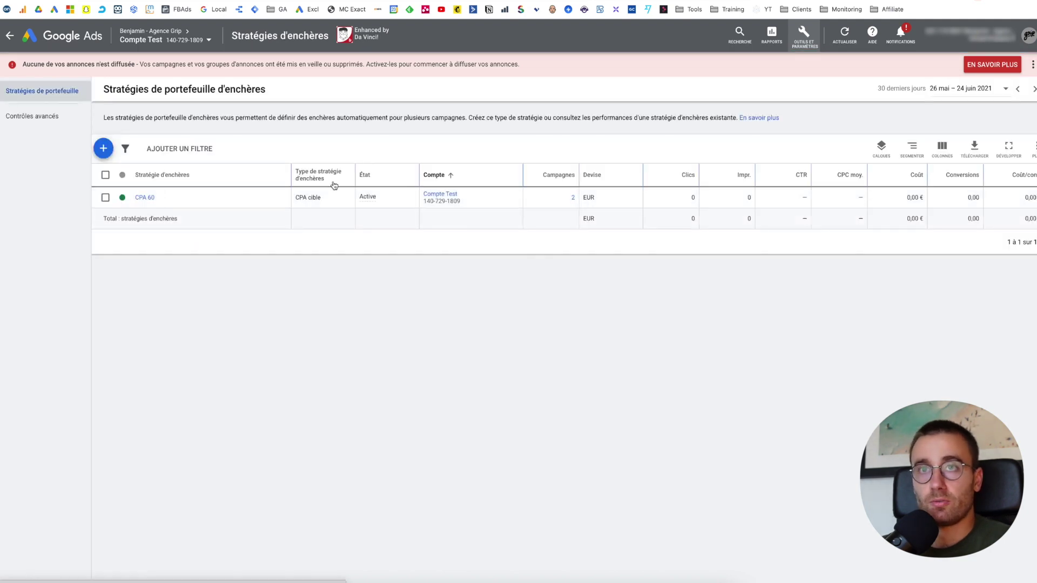
{"action": "left_click", "coordinate": [144, 198]}
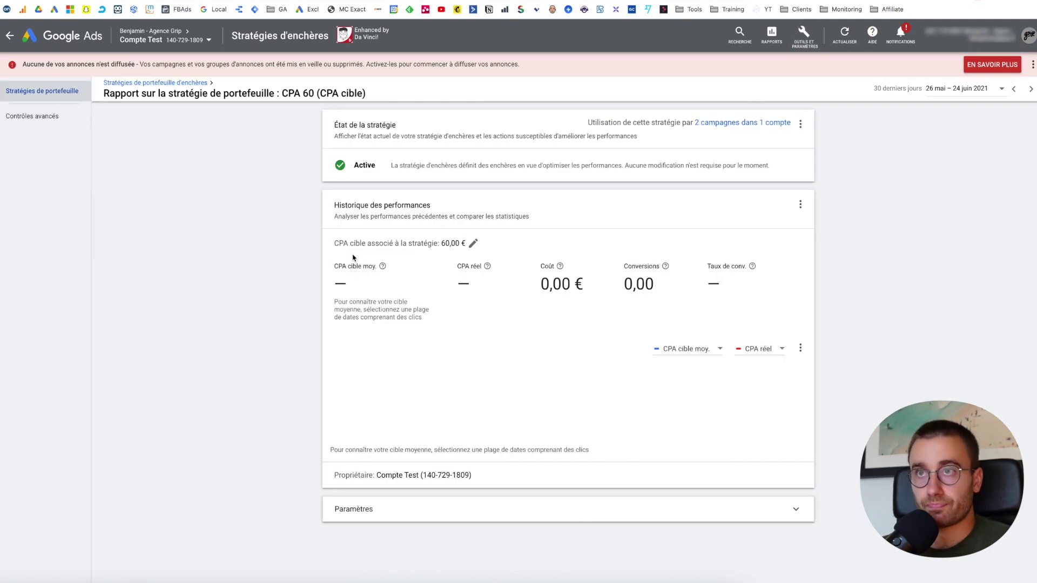
- Examine the performance history of the CPA 60 strategy, including average target CPA, actual CPA, cost, conversions, conversion rate and the chart
{"action": "scroll", "coordinate": [529, 430], "scroll_direction": "down", "scroll_amount": 1}
{"action": "scroll", "coordinate": [520, 352], "scroll_direction": "up", "scroll_amount": 1}
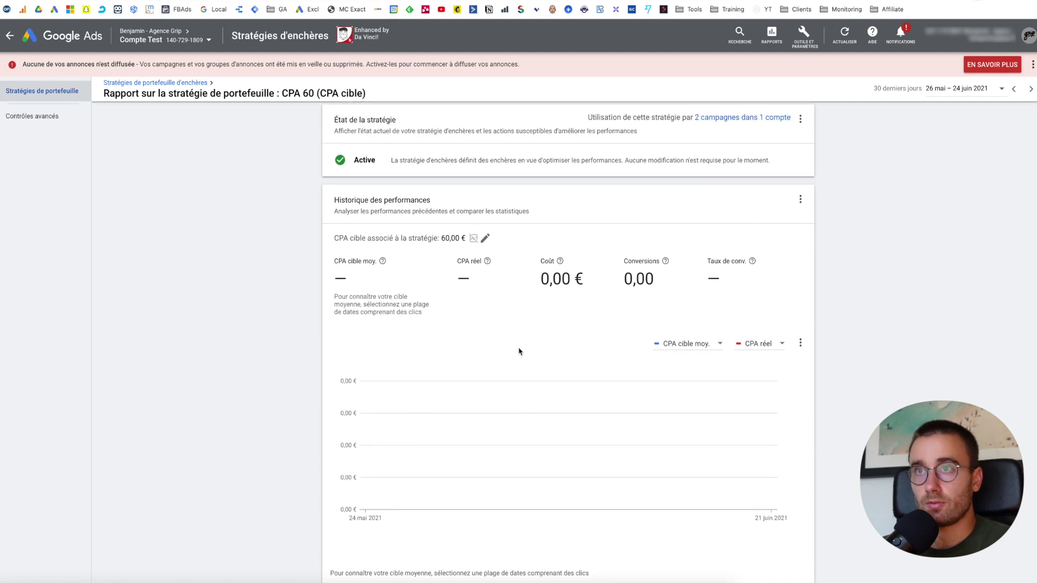
{"action": "scroll", "coordinate": [540, 453], "scroll_direction": "down", "scroll_amount": 1}
{"action": "scroll", "coordinate": [367, 275], "scroll_direction": "up", "scroll_amount": 1}
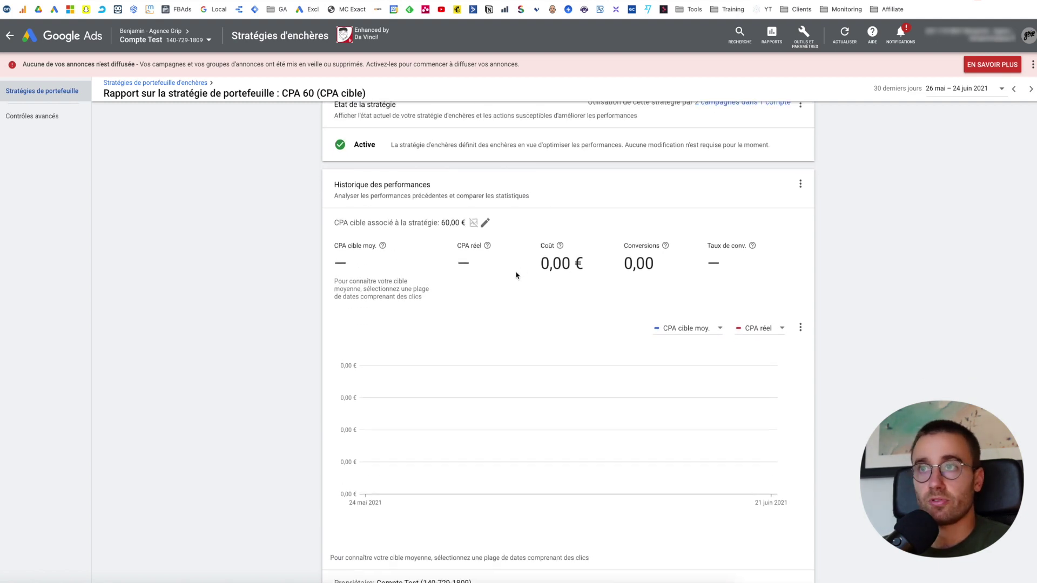
{"action": "scroll", "coordinate": [448, 278], "scroll_direction": "up", "scroll_amount": 1}
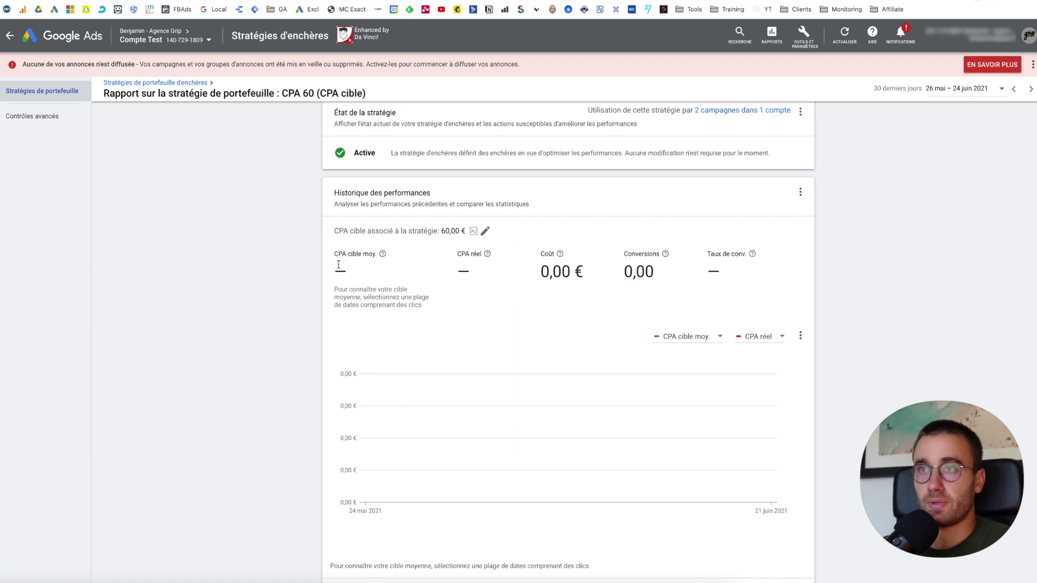
{"action": "scroll", "coordinate": [491, 292], "scroll_direction": "down", "scroll_amount": 2}
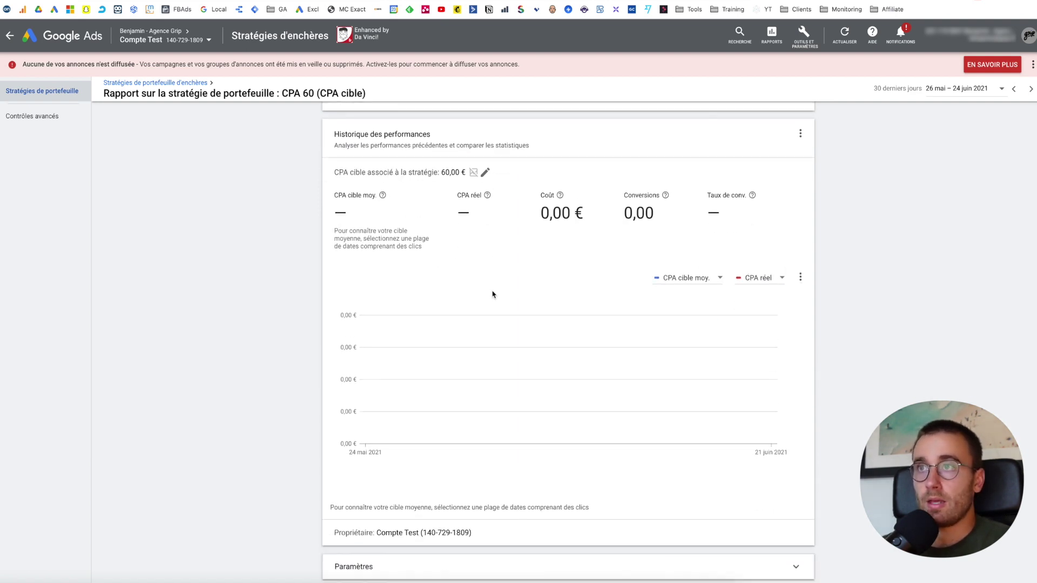
{"action": "scroll", "coordinate": [571, 219], "scroll_direction": "down", "scroll_amount": 1}
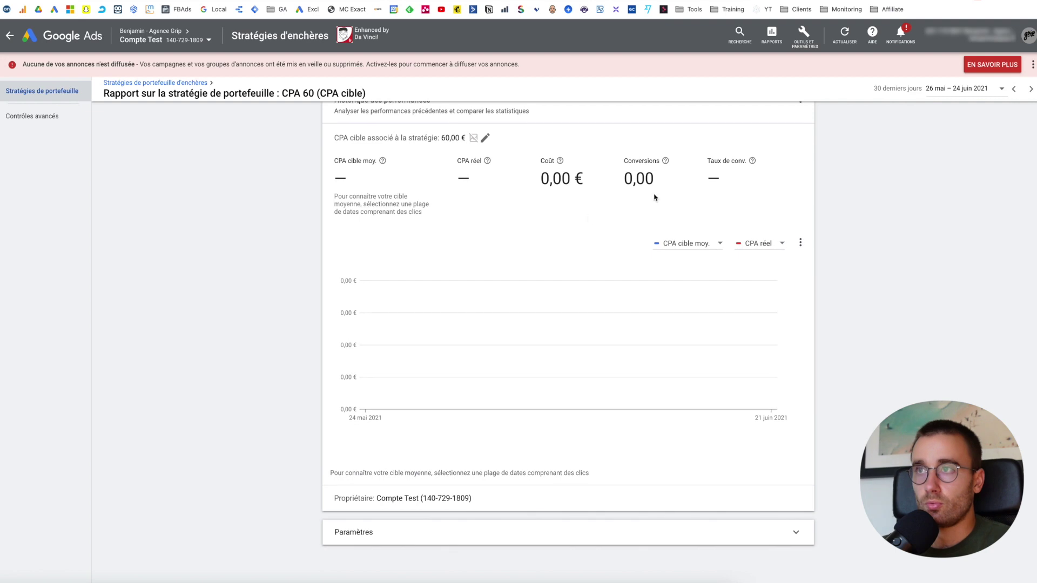
{"action": "scroll", "coordinate": [532, 293], "scroll_direction": "down", "scroll_amount": 2}
{"action": "scroll", "coordinate": [528, 297], "scroll_direction": "up", "scroll_amount": 5}
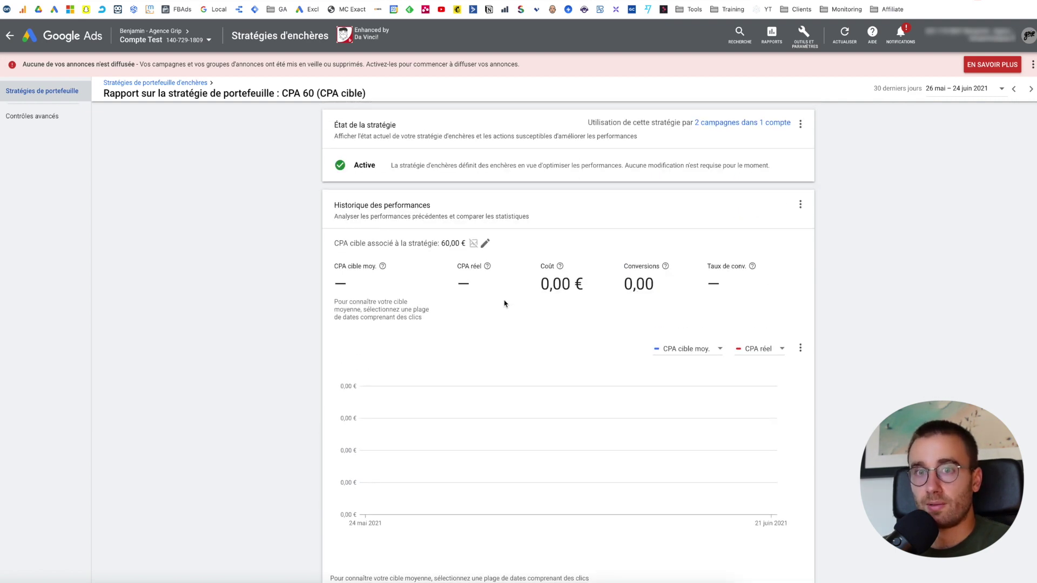
{"action": "scroll", "coordinate": [505, 304], "scroll_direction": "down", "scroll_amount": 4}
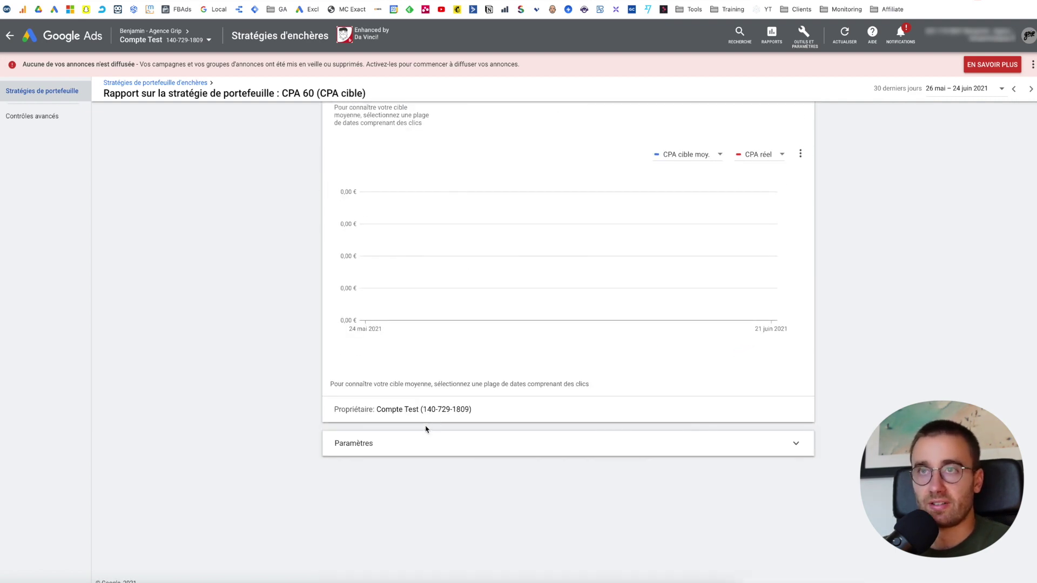
{"action": "scroll", "coordinate": [421, 423], "scroll_direction": "up", "scroll_amount": 4}
{"action": "scroll", "coordinate": [421, 422], "scroll_direction": "down", "scroll_amount": 4}
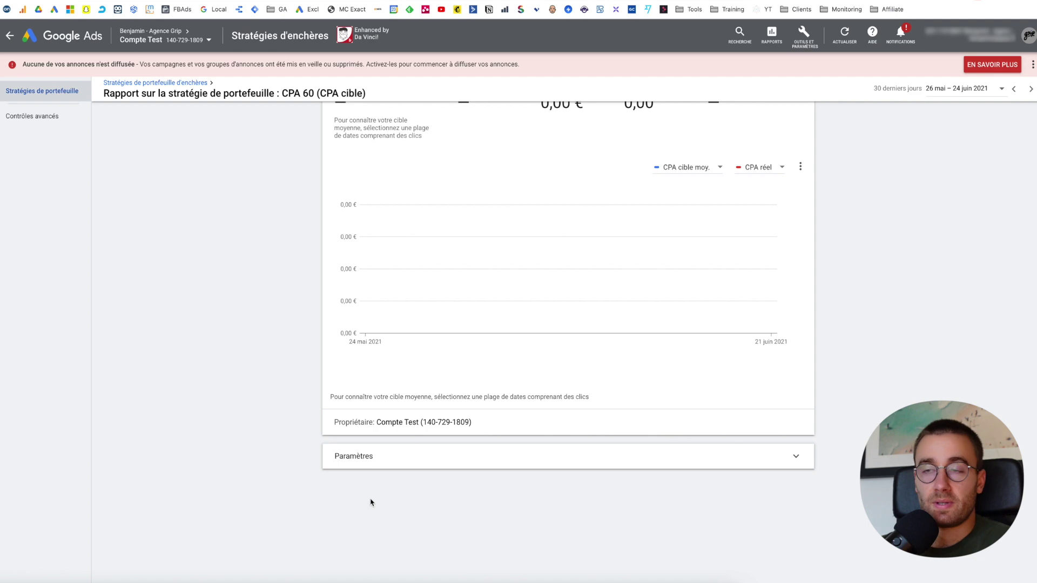
- Expand the settings of the CPA 60 strategy with its advanced options and review the maximum and minimum bid limits
{"action": "left_click", "coordinate": [371, 462]}
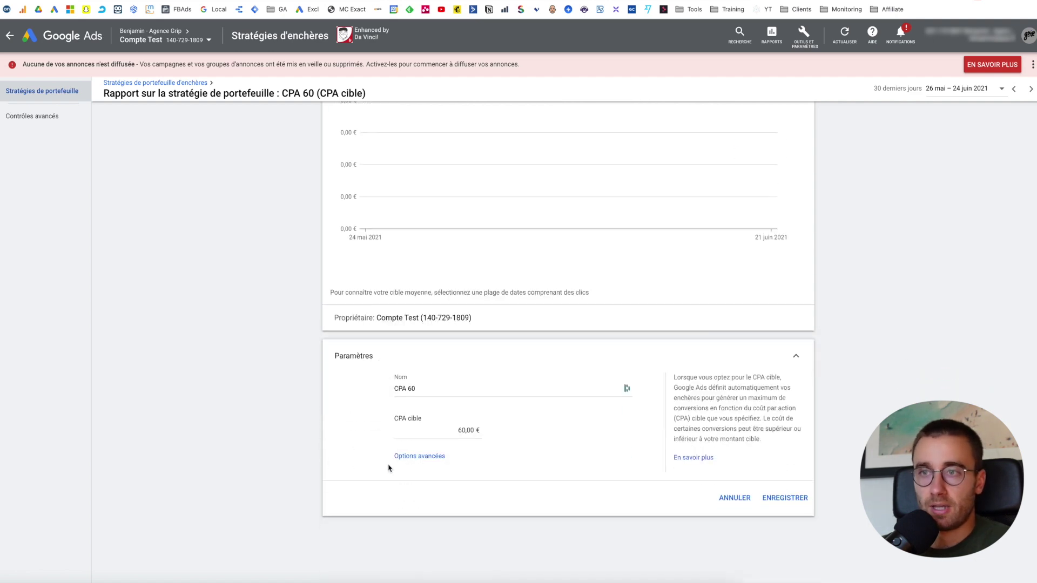
{"action": "left_click", "coordinate": [395, 456]}
{"action": "scroll", "coordinate": [416, 464], "scroll_direction": "down", "scroll_amount": 1}
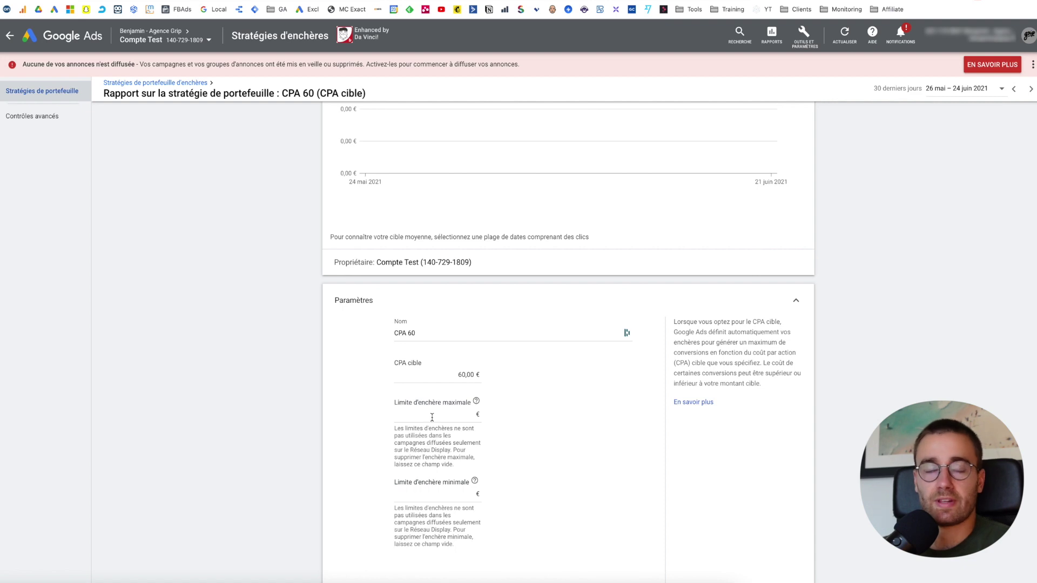
{"action": "scroll", "coordinate": [432, 417], "scroll_direction": "up", "scroll_amount": 2}
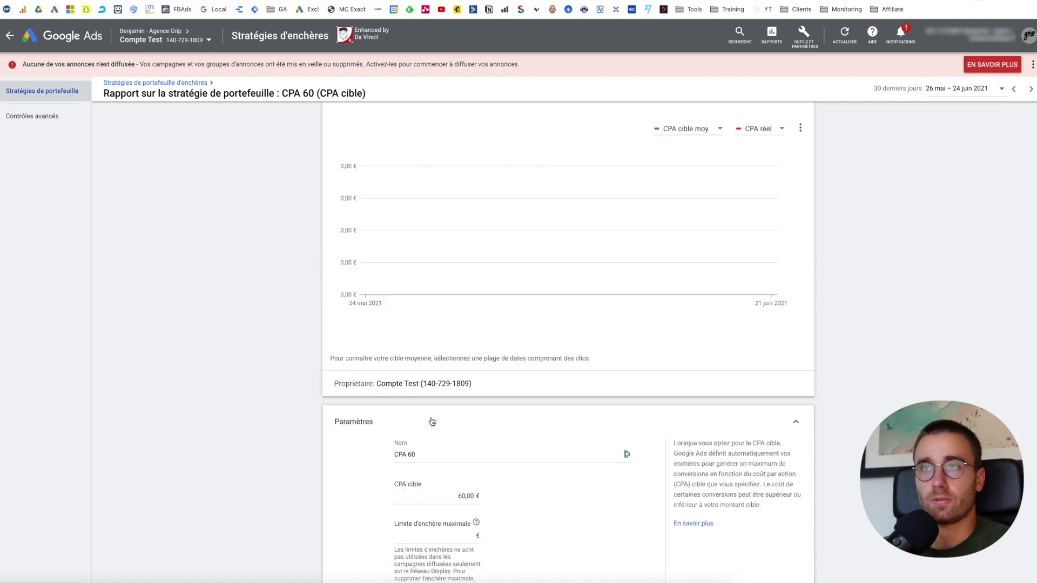